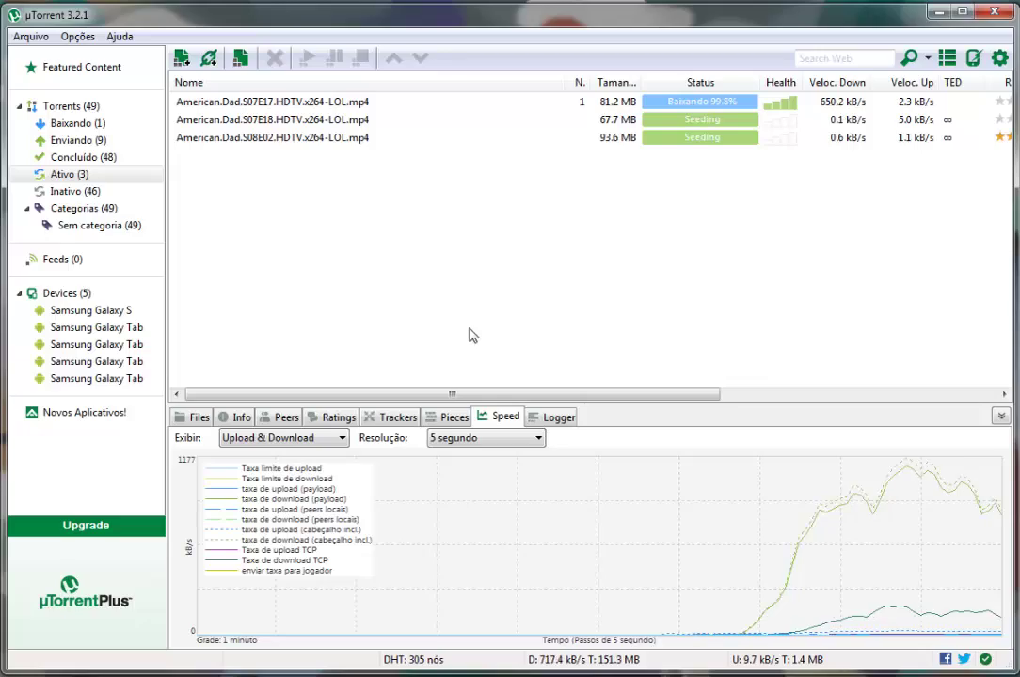
Open the preferences and review the Conexão, Controle de Banda, BitTorrent, Cap de Transferência and Fila settings
{"action": "key", "text": "ctrl+p"}
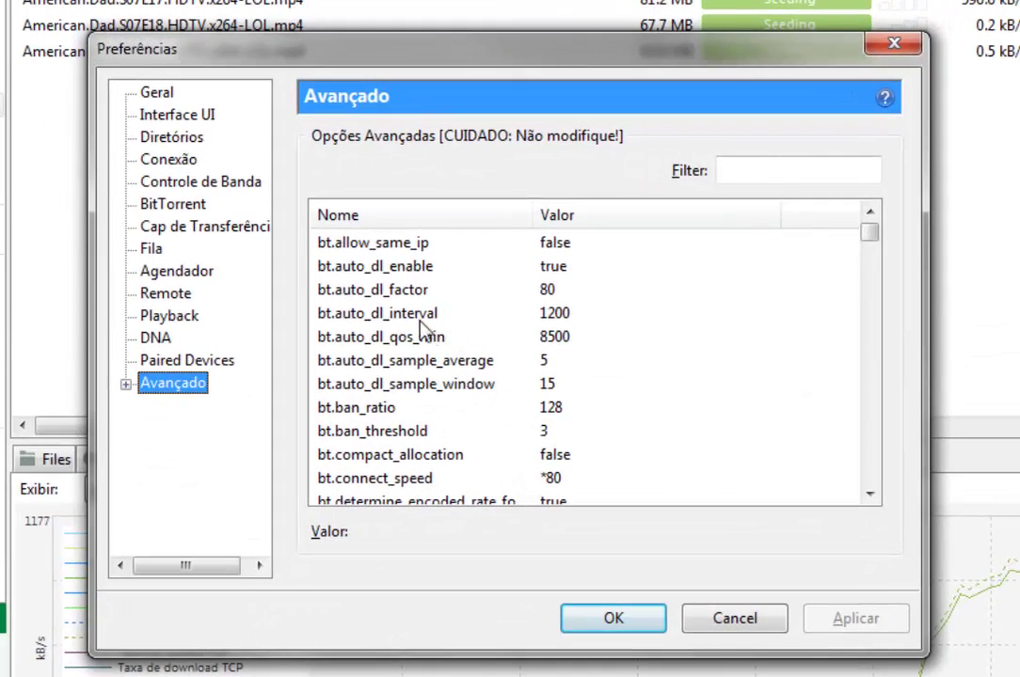
{"action": "left_click", "coordinate": [169, 162]}
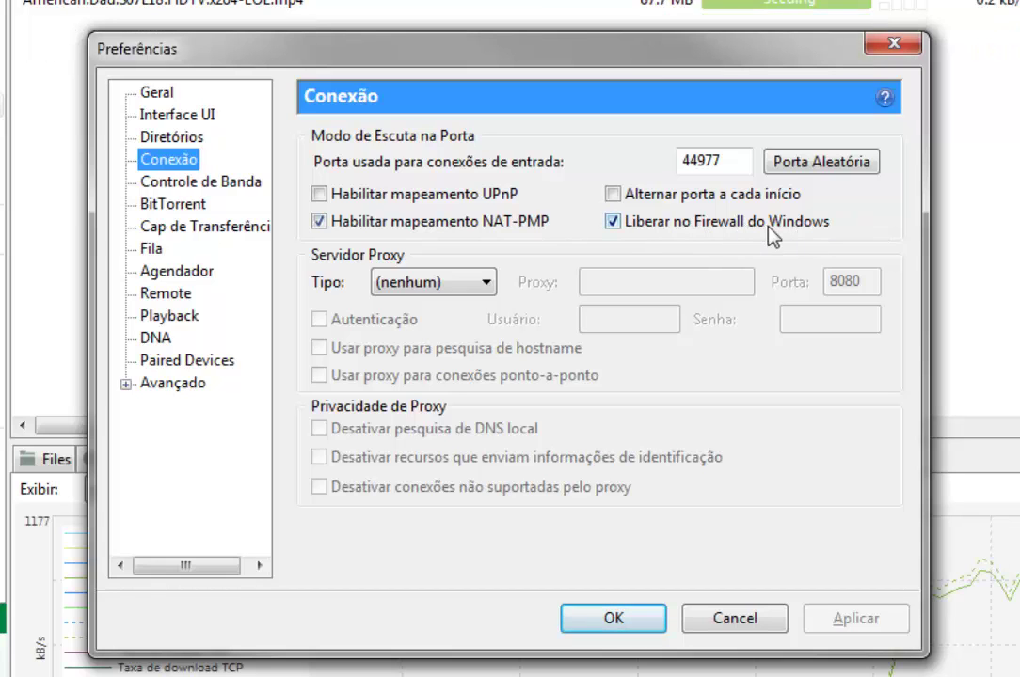
{"action": "left_click", "coordinate": [193, 182]}
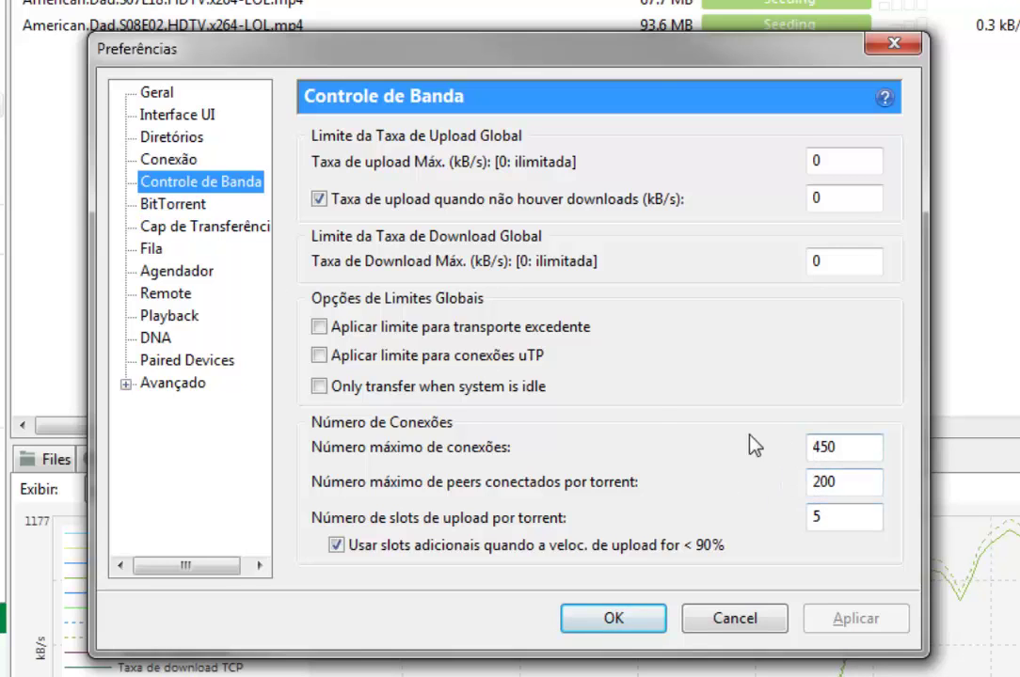
{"action": "left_click", "coordinate": [174, 204]}
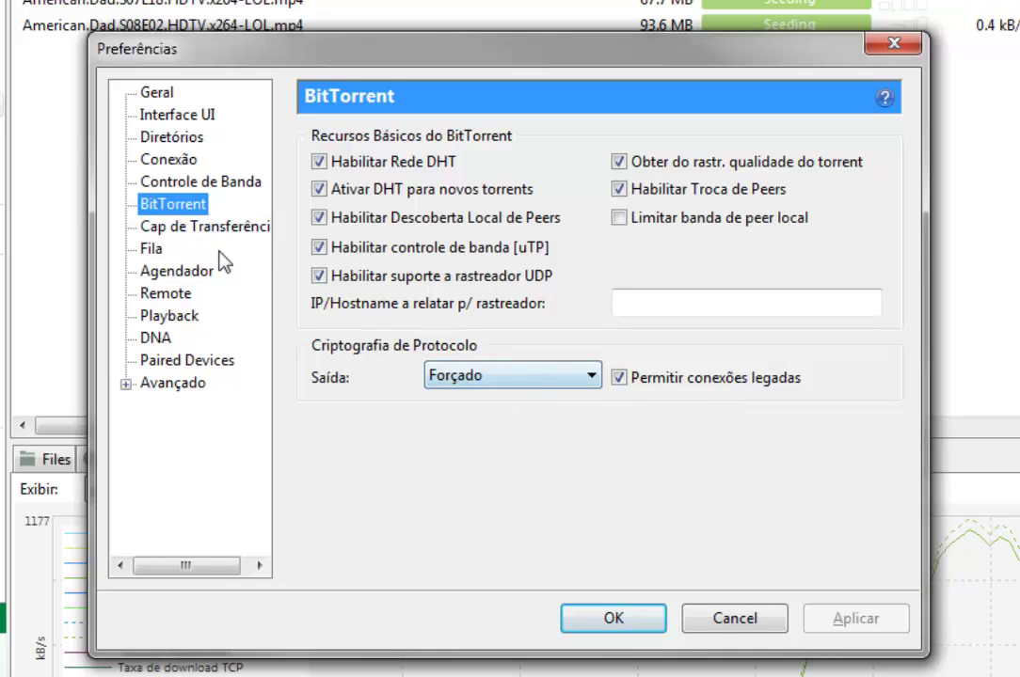
{"action": "left_click", "coordinate": [200, 209]}
{"action": "left_click", "coordinate": [201, 227]}
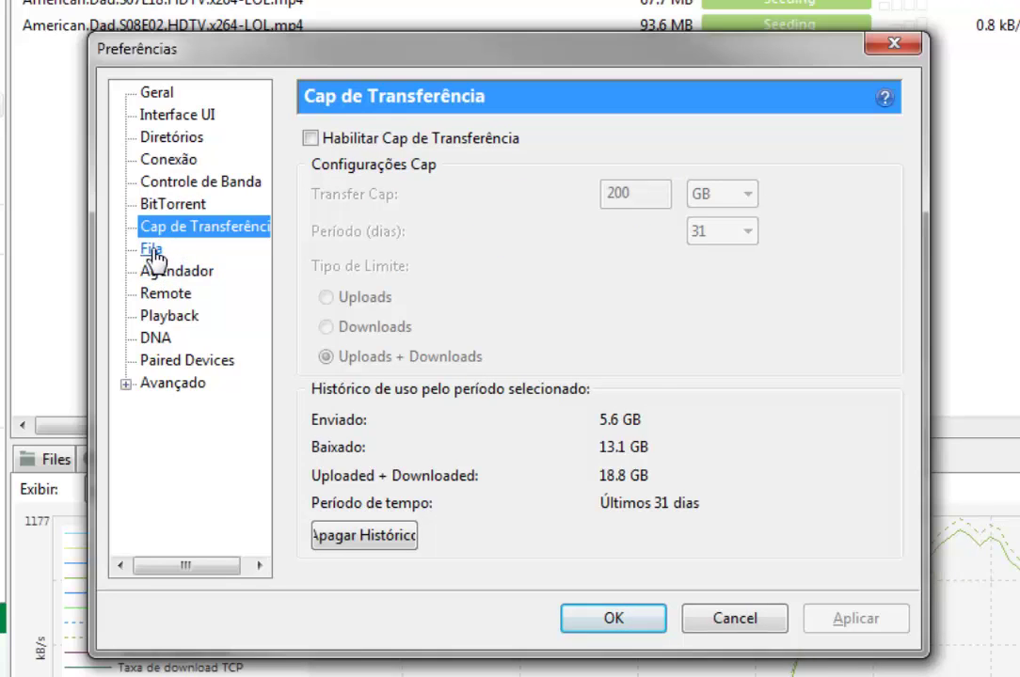
{"action": "left_click", "coordinate": [151, 252]}
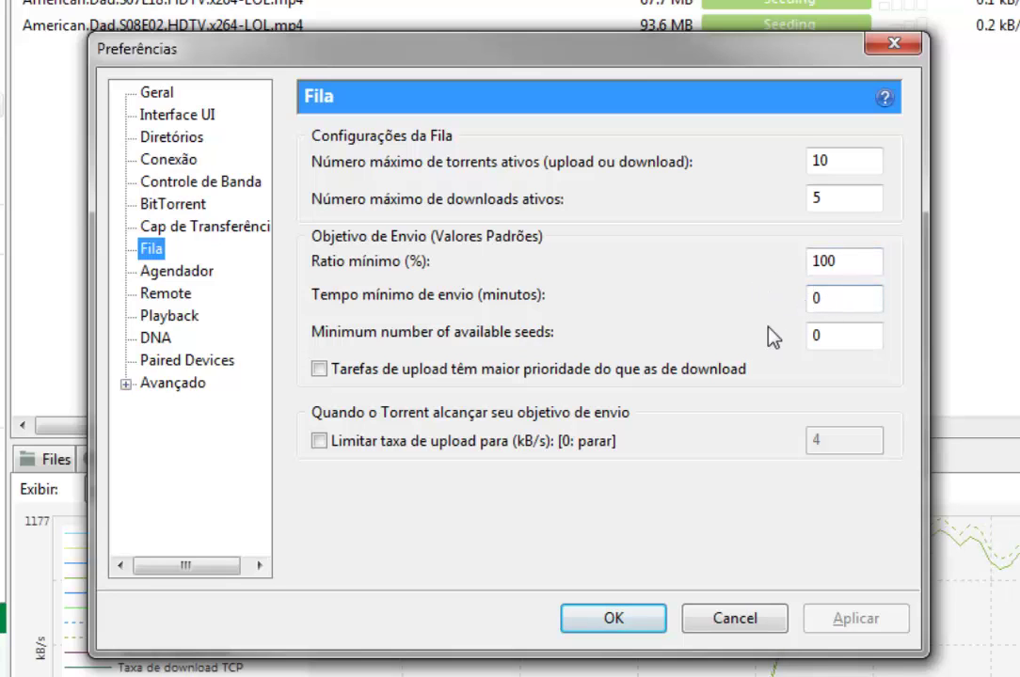
Review the Agendador, Remote, Playback, DNA and Paired Devices preference pages
{"action": "left_click", "coordinate": [184, 274]}
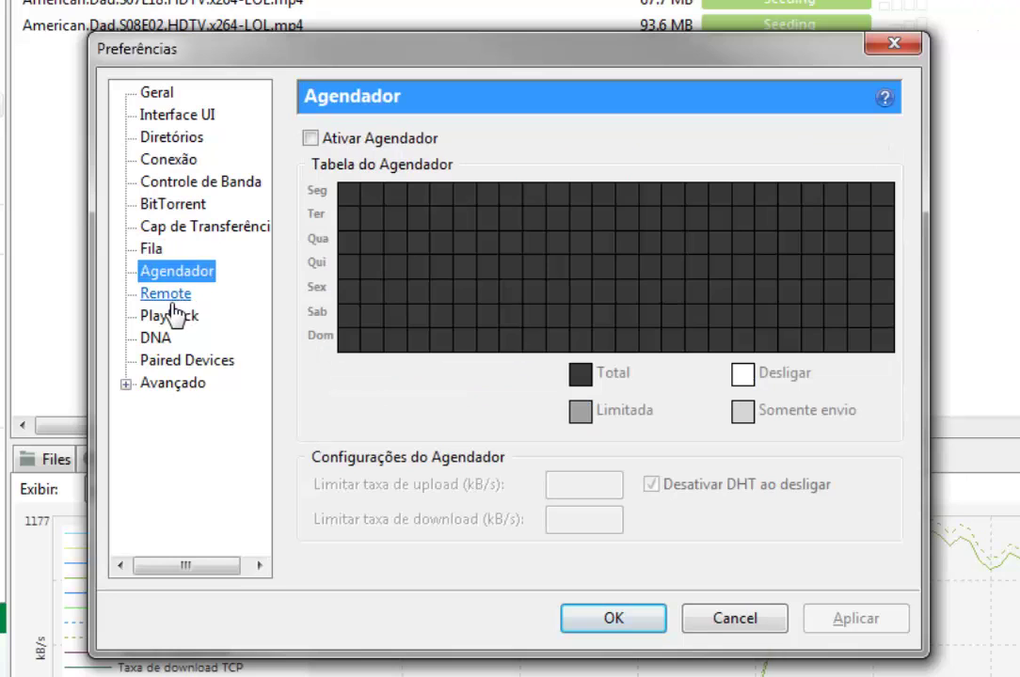
{"action": "left_click", "coordinate": [173, 301]}
{"action": "left_click", "coordinate": [169, 320]}
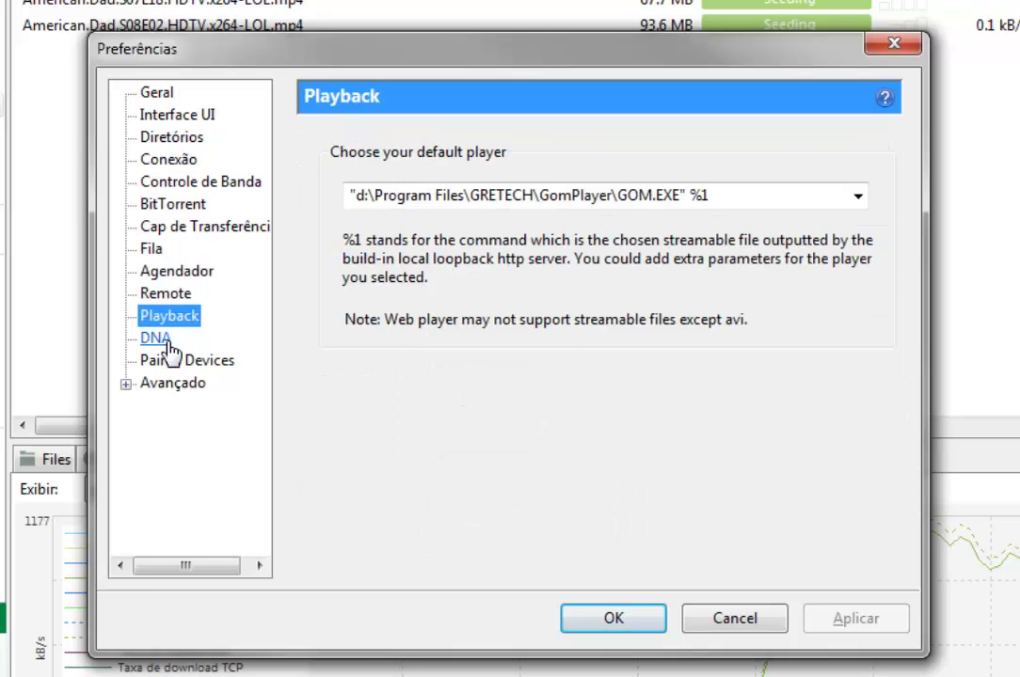
{"action": "left_click", "coordinate": [166, 342]}
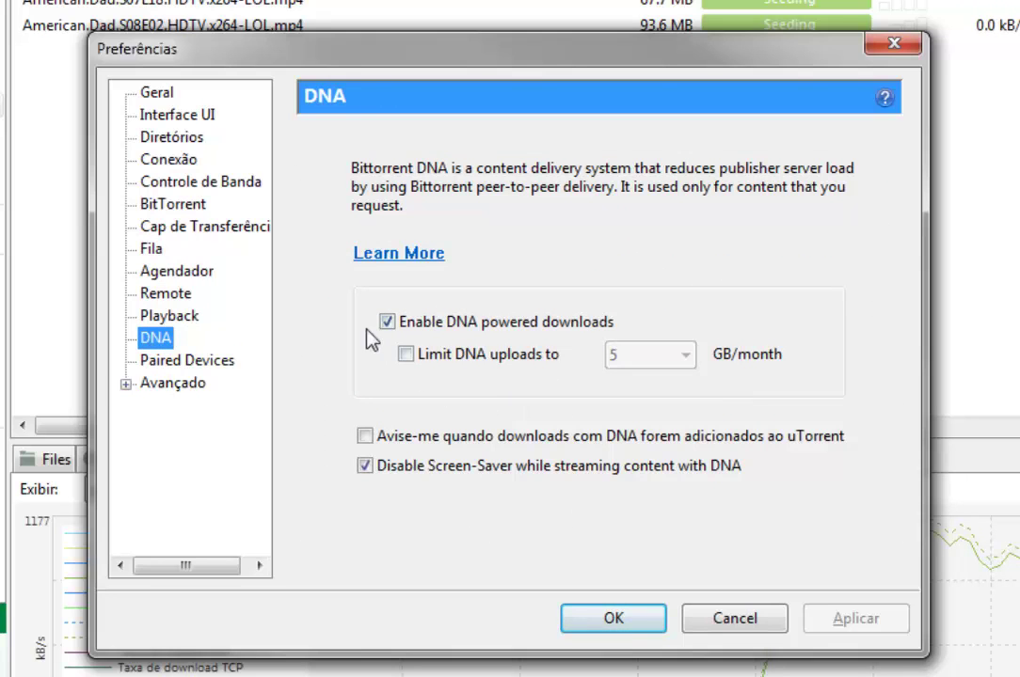
{"action": "left_click", "coordinate": [193, 361]}
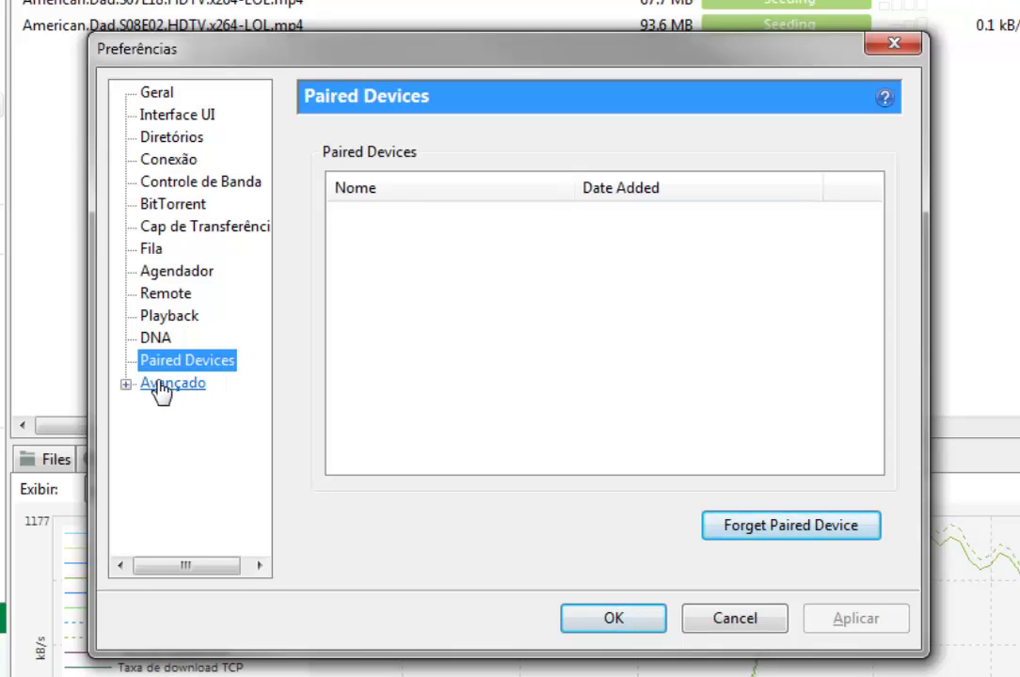
Examine the bt, btapps and dht entries in the Avançado options, including bt.connect_speed and dht.rate
{"action": "left_click", "coordinate": [174, 385]}
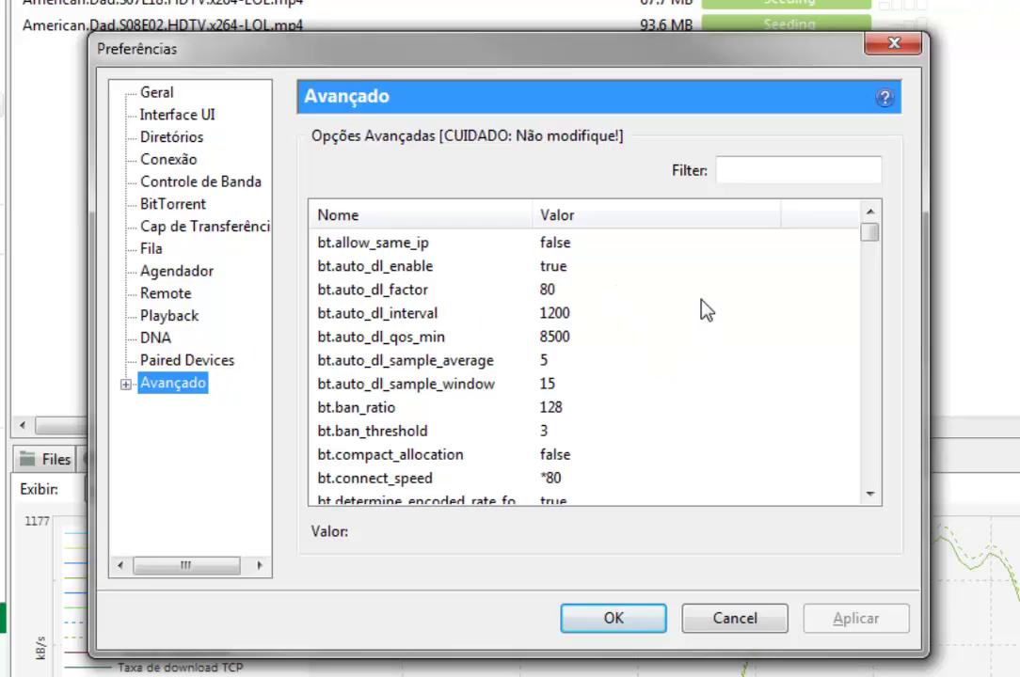
{"action": "scroll", "coordinate": [706, 310], "scroll_direction": "down", "scroll_amount": 1}
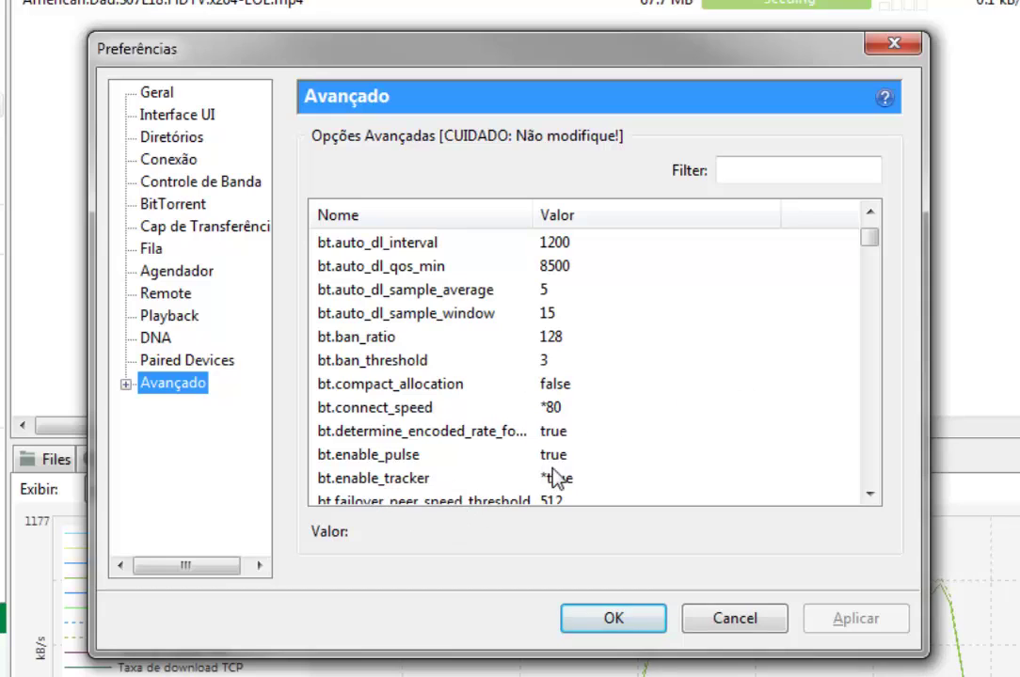
{"action": "scroll", "coordinate": [512, 477], "scroll_direction": "down", "scroll_amount": 3}
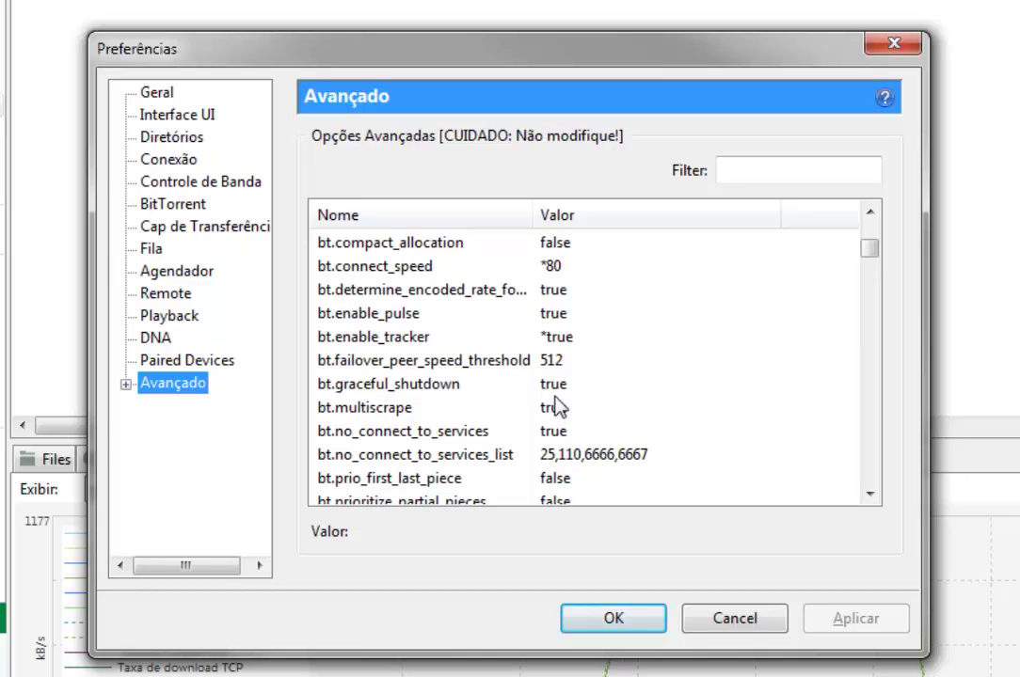
{"action": "scroll", "coordinate": [578, 391], "scroll_direction": "down", "scroll_amount": 3}
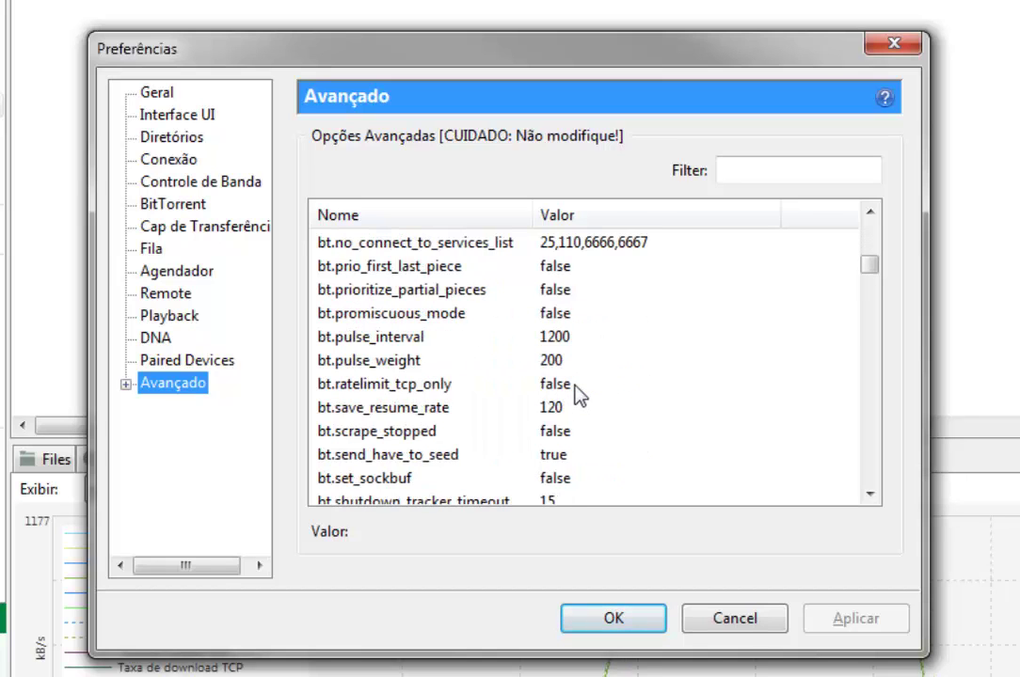
{"action": "scroll", "coordinate": [574, 387], "scroll_direction": "down", "scroll_amount": 4}
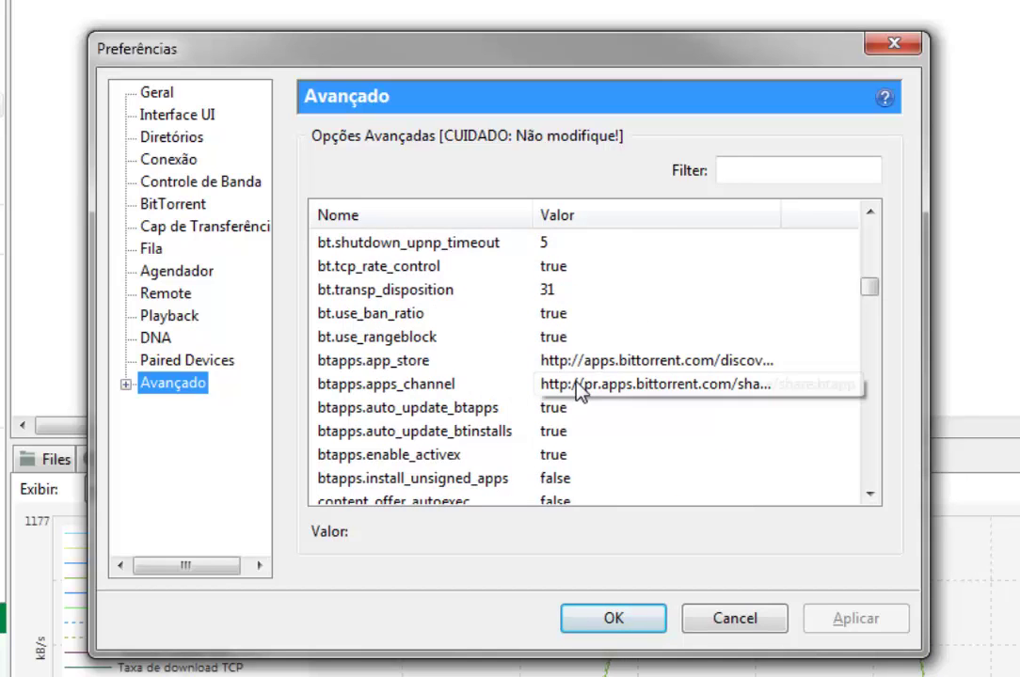
{"action": "scroll", "coordinate": [577, 391], "scroll_direction": "down", "scroll_amount": 3}
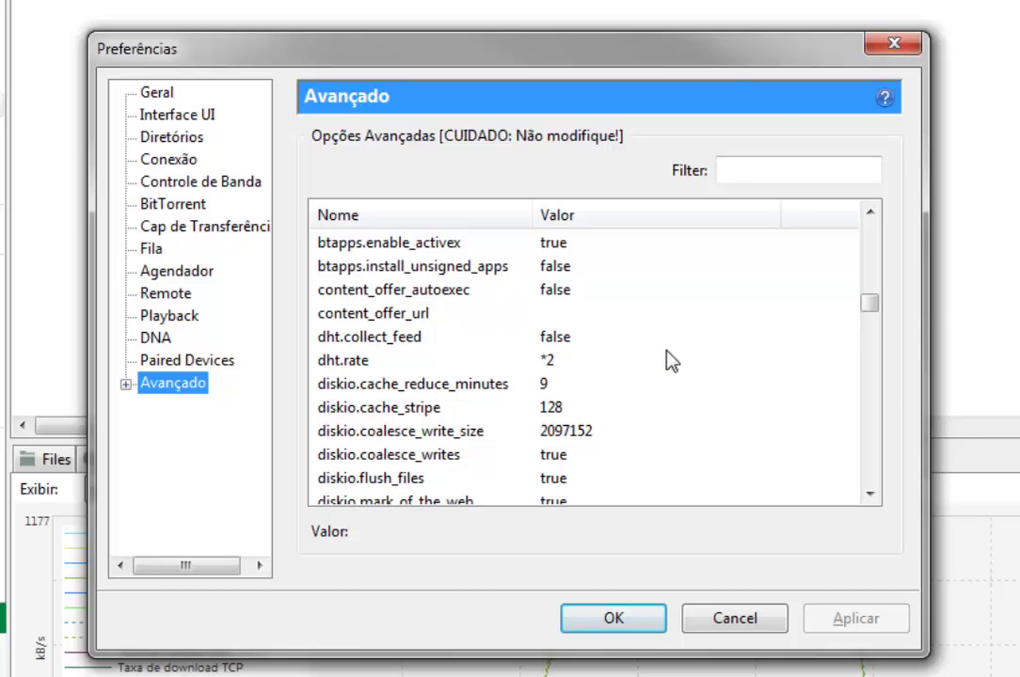
Examine the diskio, gui and isp entries in the Avançado options
{"action": "scroll", "coordinate": [656, 381], "scroll_direction": "down", "scroll_amount": 2}
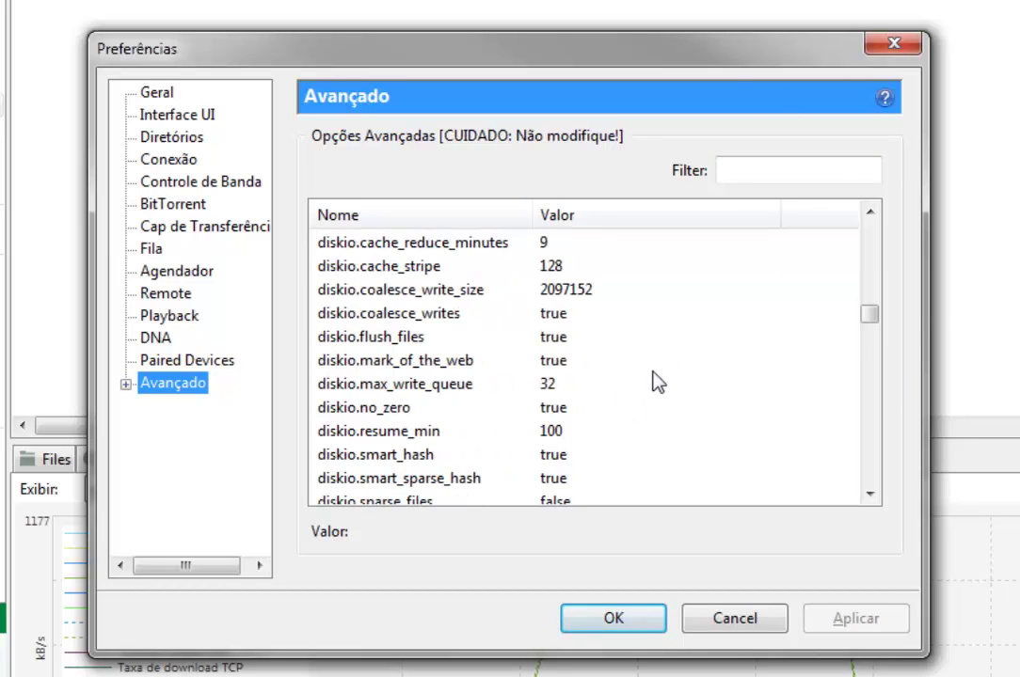
{"action": "scroll", "coordinate": [657, 380], "scroll_direction": "down", "scroll_amount": 2}
{"action": "scroll", "coordinate": [656, 381], "scroll_direction": "down", "scroll_amount": 6}
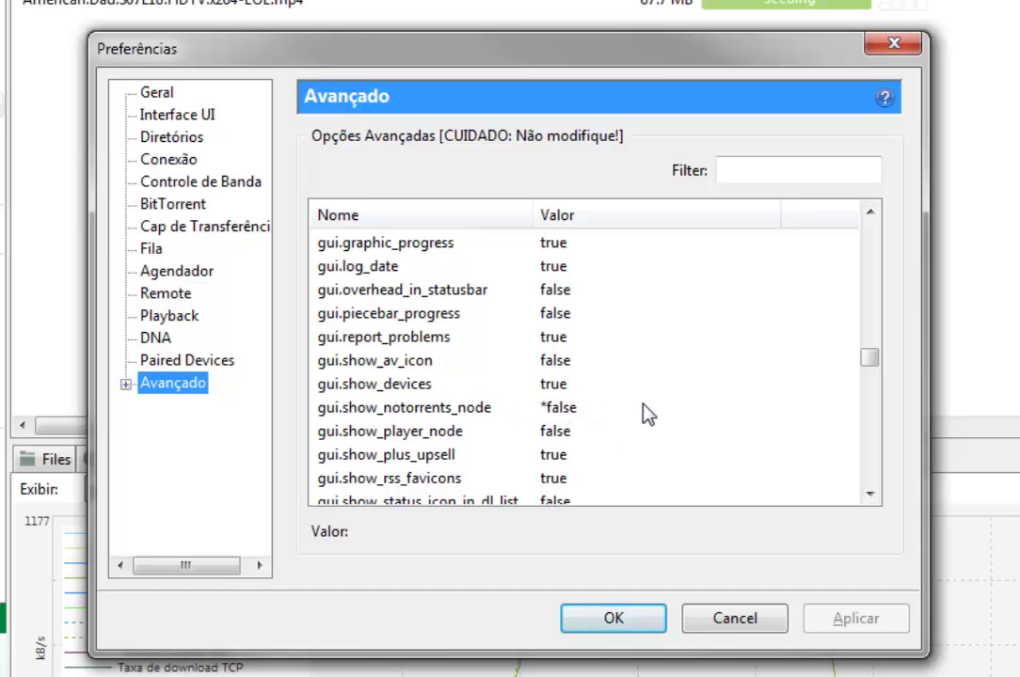
{"action": "scroll", "coordinate": [647, 414], "scroll_direction": "down", "scroll_amount": 4}
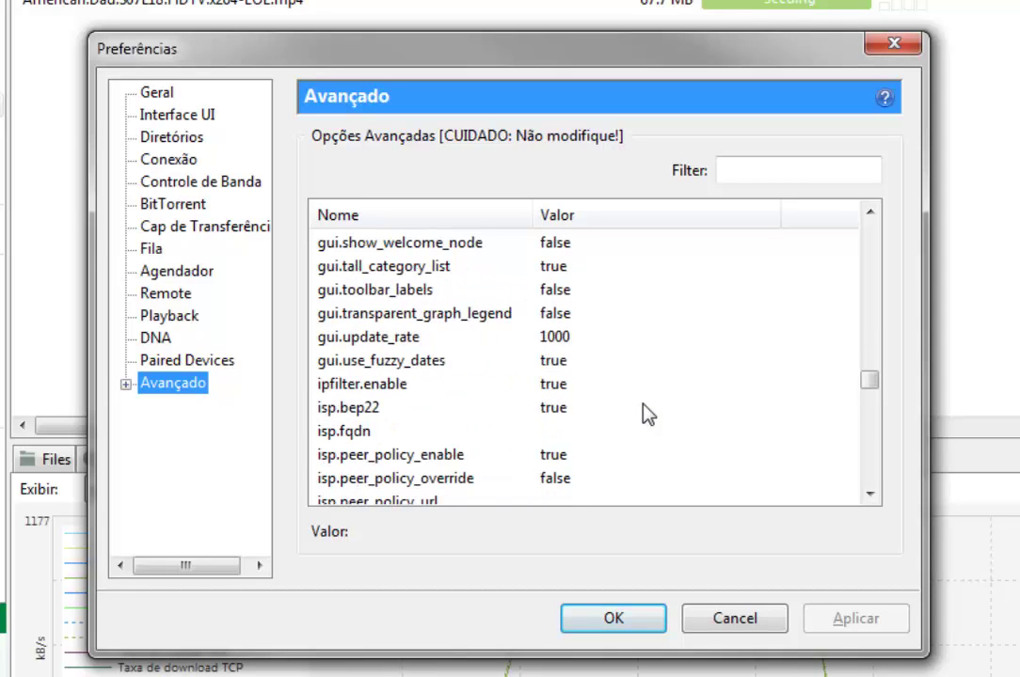
{"action": "scroll", "coordinate": [645, 414], "scroll_direction": "down", "scroll_amount": 2}
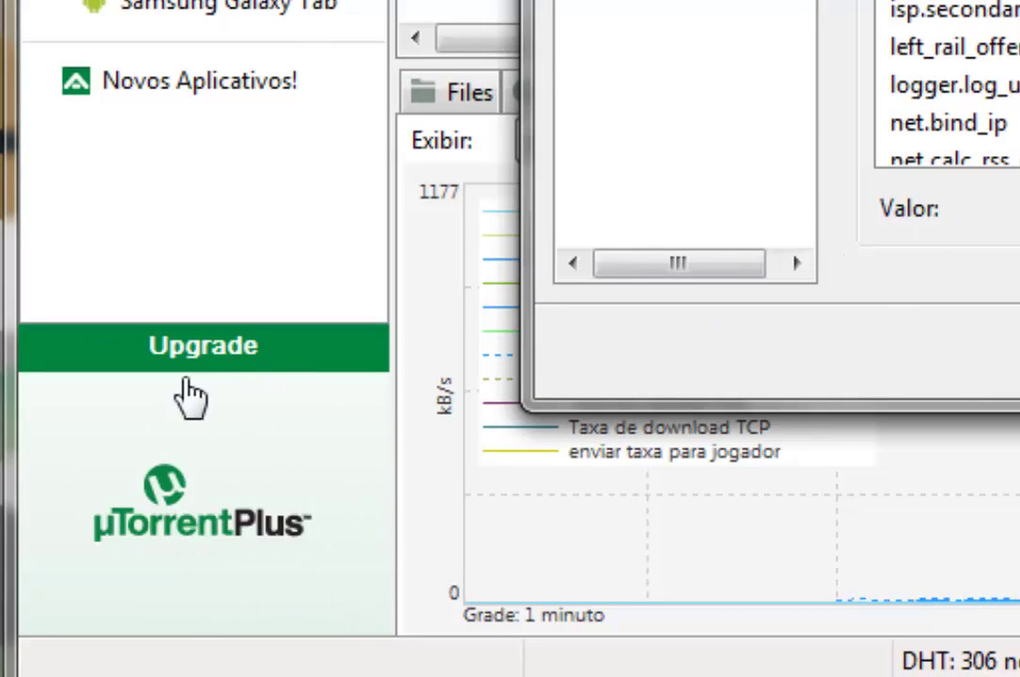
Examine the remaining Avançado options, from the net, peer and queue entries through the streaming and webui entries
{"action": "scroll", "coordinate": [945, 80], "scroll_direction": "down", "scroll_amount": 3}
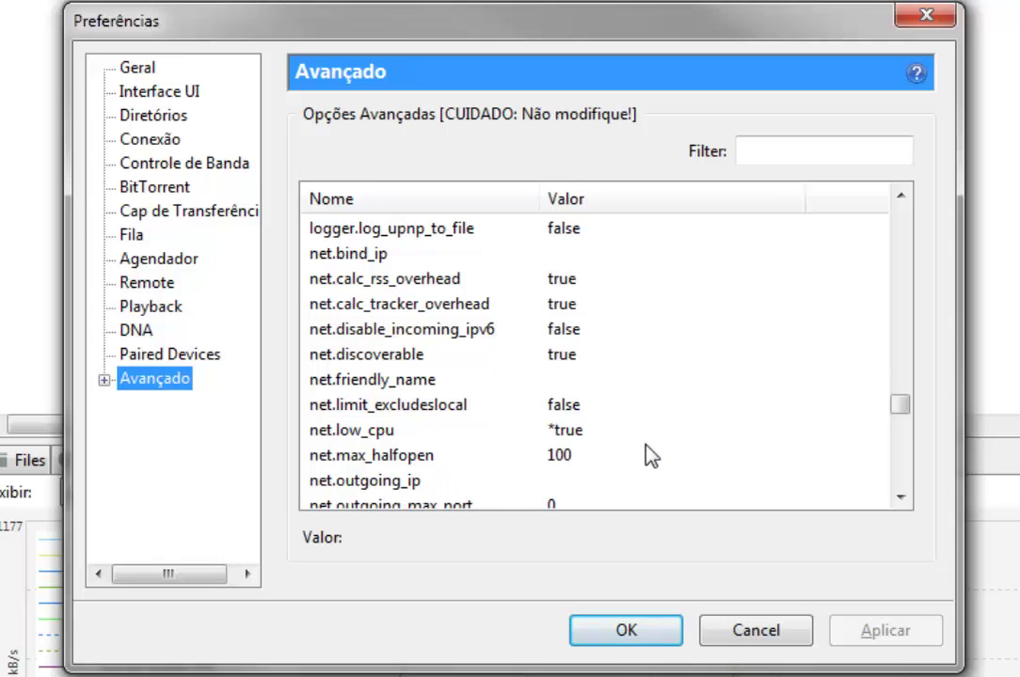
{"action": "scroll", "coordinate": [651, 456], "scroll_direction": "down", "scroll_amount": 1}
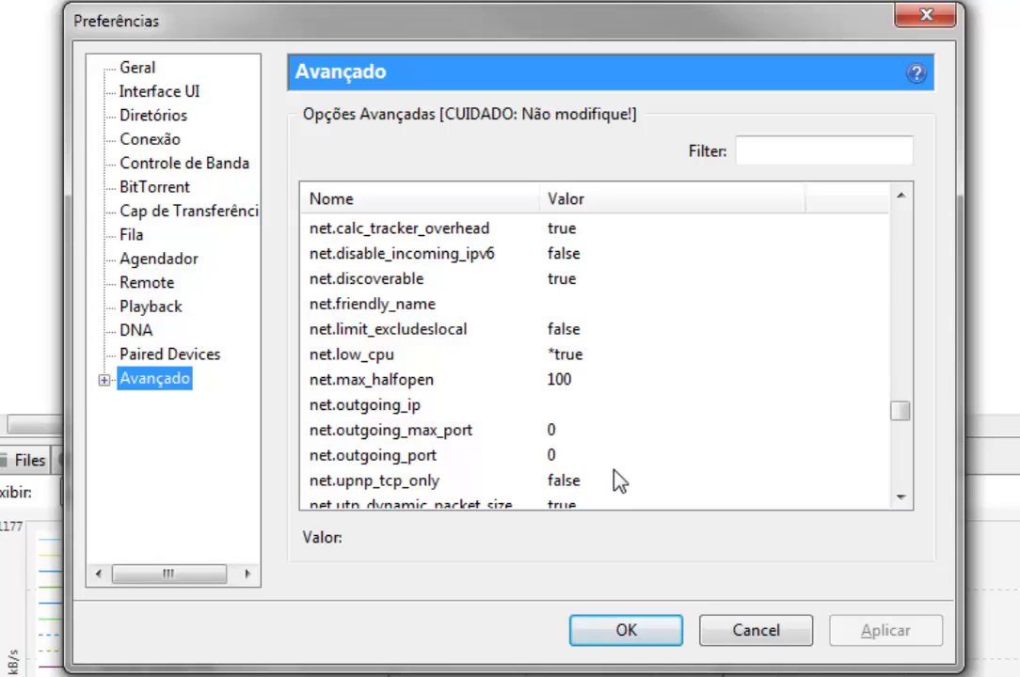
{"action": "scroll", "coordinate": [616, 461], "scroll_direction": "down", "scroll_amount": 3}
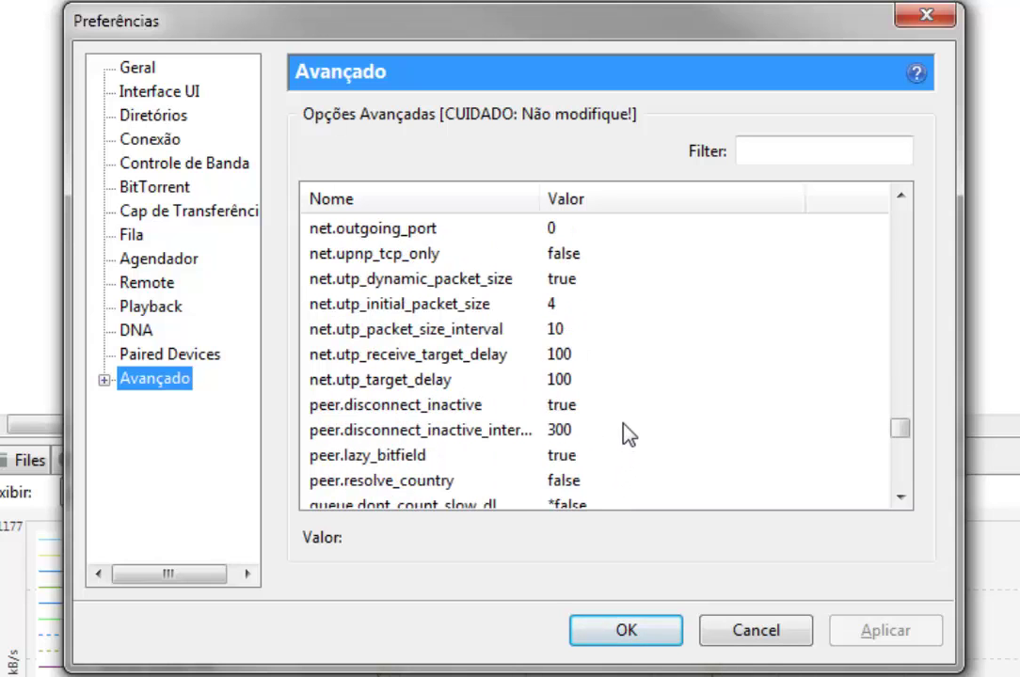
{"action": "scroll", "coordinate": [625, 431], "scroll_direction": "down", "scroll_amount": 2}
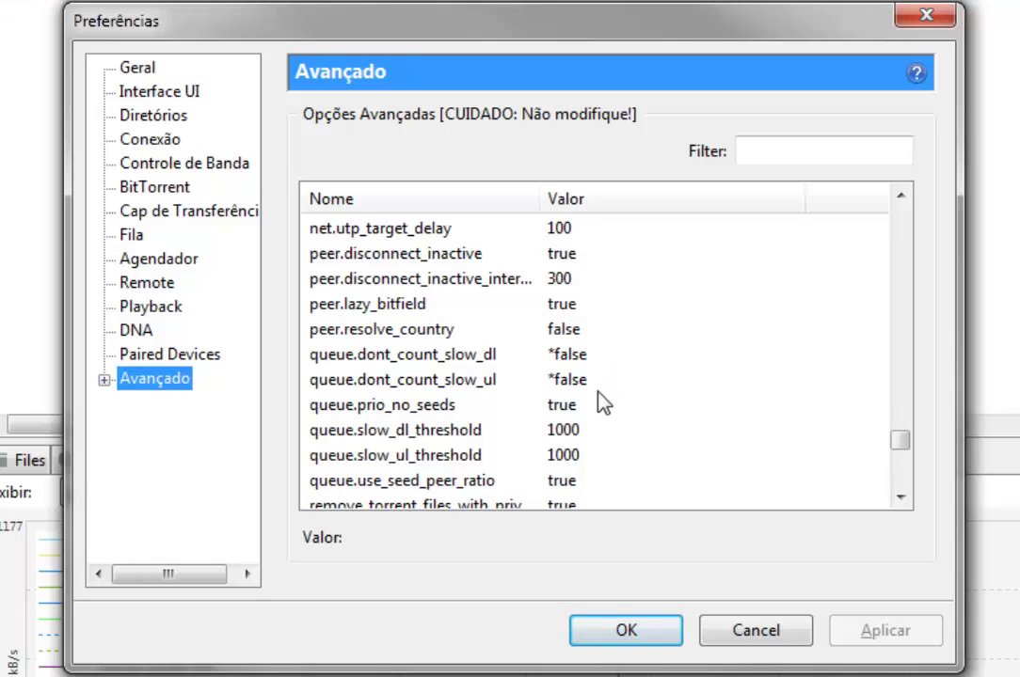
{"action": "scroll", "coordinate": [598, 403], "scroll_direction": "down", "scroll_amount": 4}
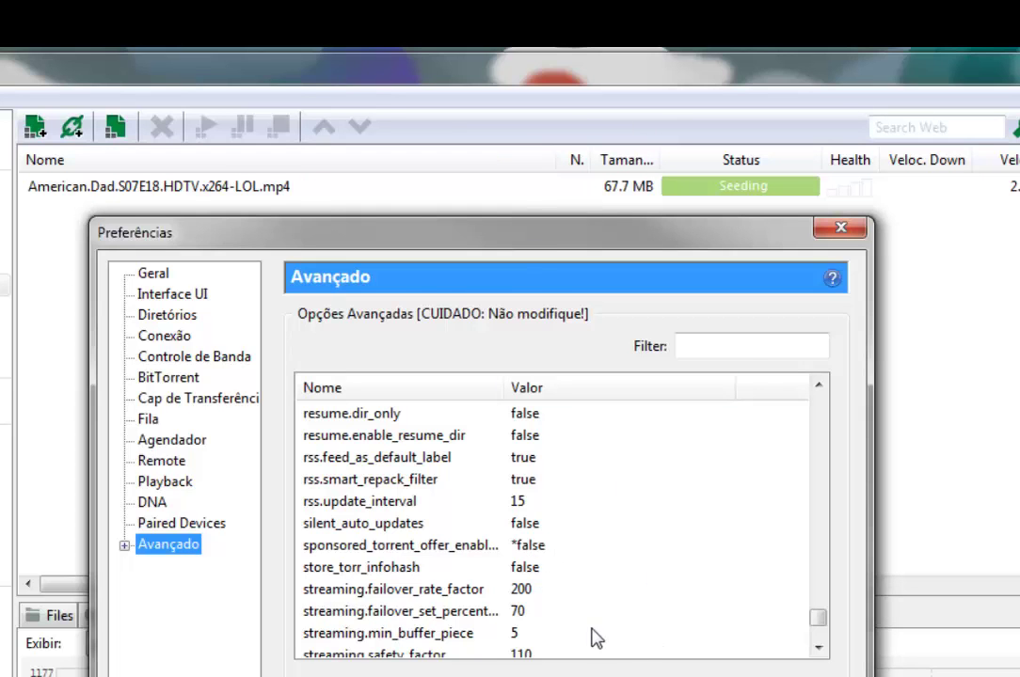
{"action": "scroll", "coordinate": [603, 544], "scroll_direction": "down", "scroll_amount": 2}
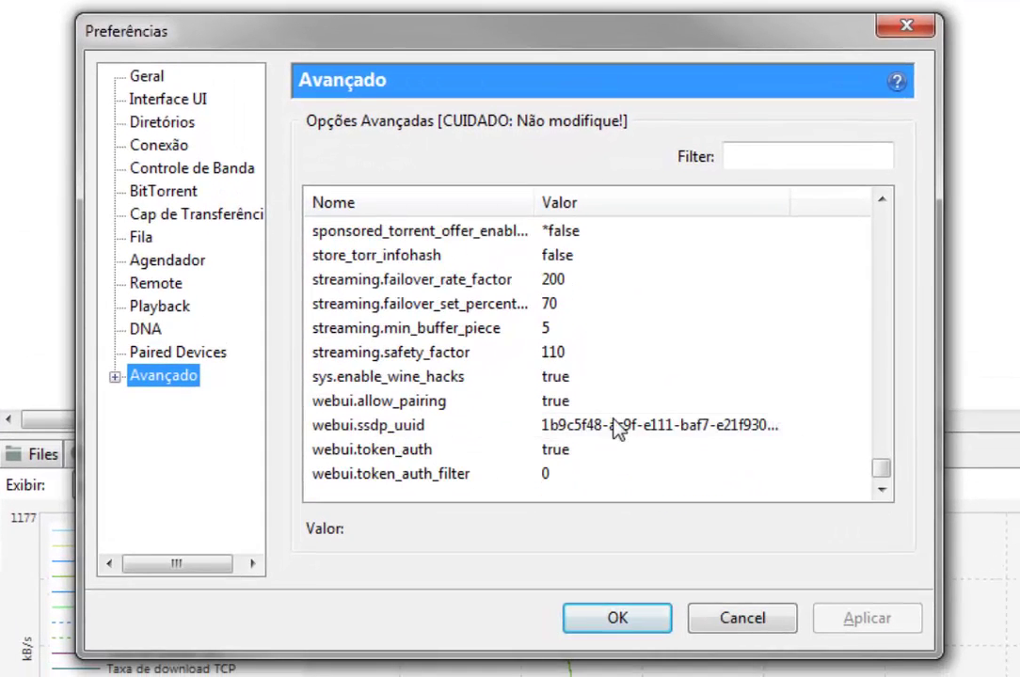
Recheck the net, peer, queue and rss entries in the Avançado options and close the preferences with OK
{"action": "scroll", "coordinate": [609, 414], "scroll_direction": "up", "scroll_amount": 7}
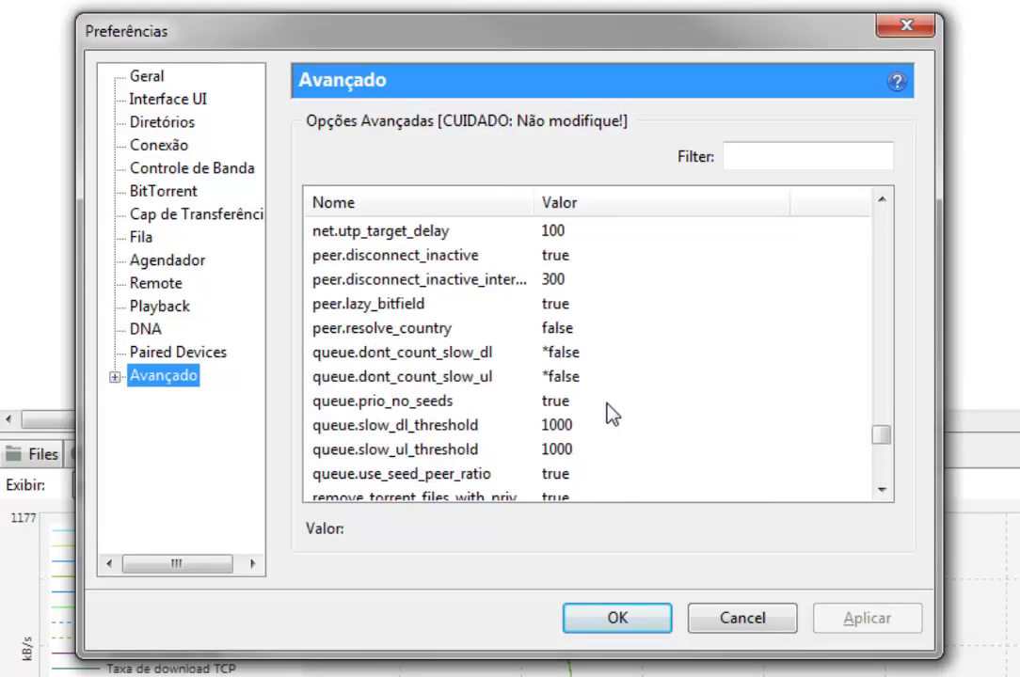
{"action": "scroll", "coordinate": [613, 415], "scroll_direction": "up", "scroll_amount": 1}
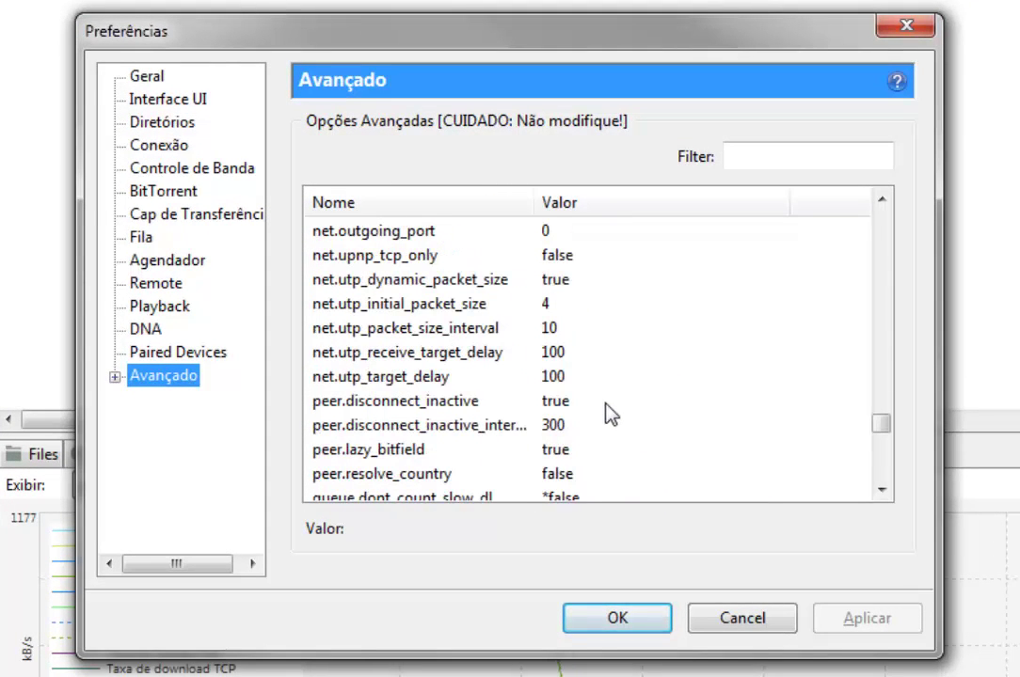
{"action": "scroll", "coordinate": [610, 417], "scroll_direction": "down", "scroll_amount": 2}
{"action": "scroll", "coordinate": [605, 414], "scroll_direction": "down", "scroll_amount": 5}
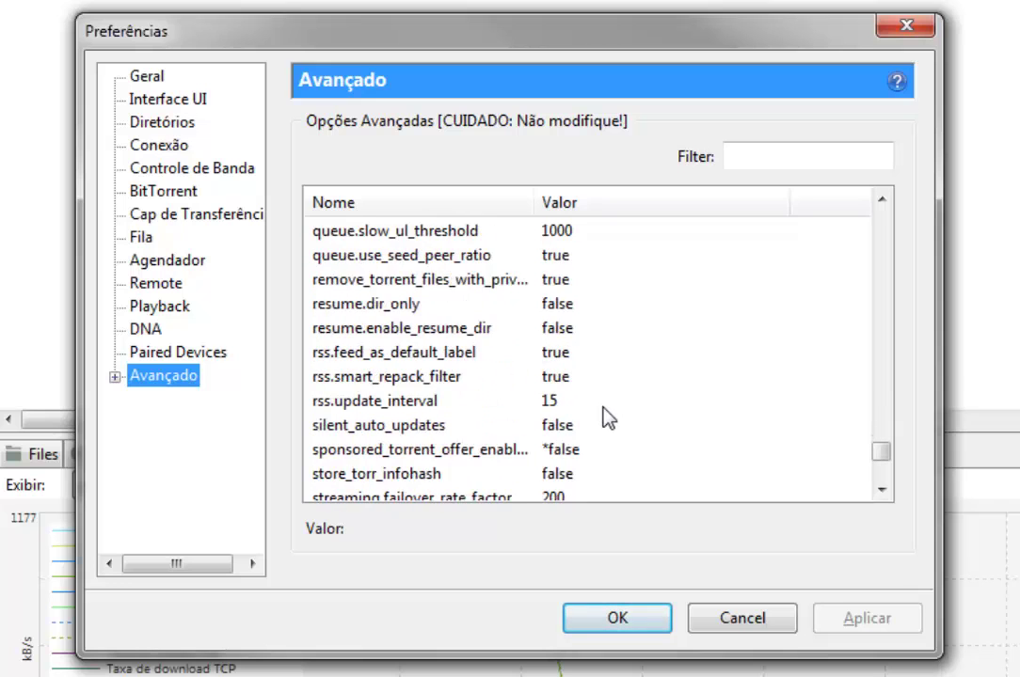
{"action": "scroll", "coordinate": [606, 417], "scroll_direction": "down", "scroll_amount": 1}
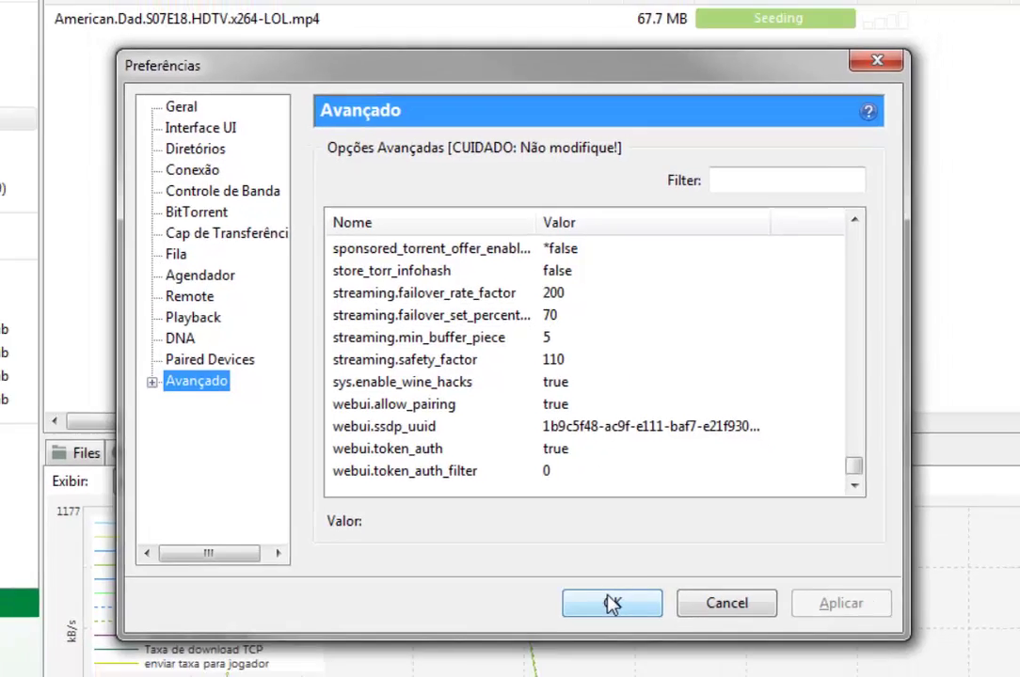
{"action": "left_click", "coordinate": [617, 618]}
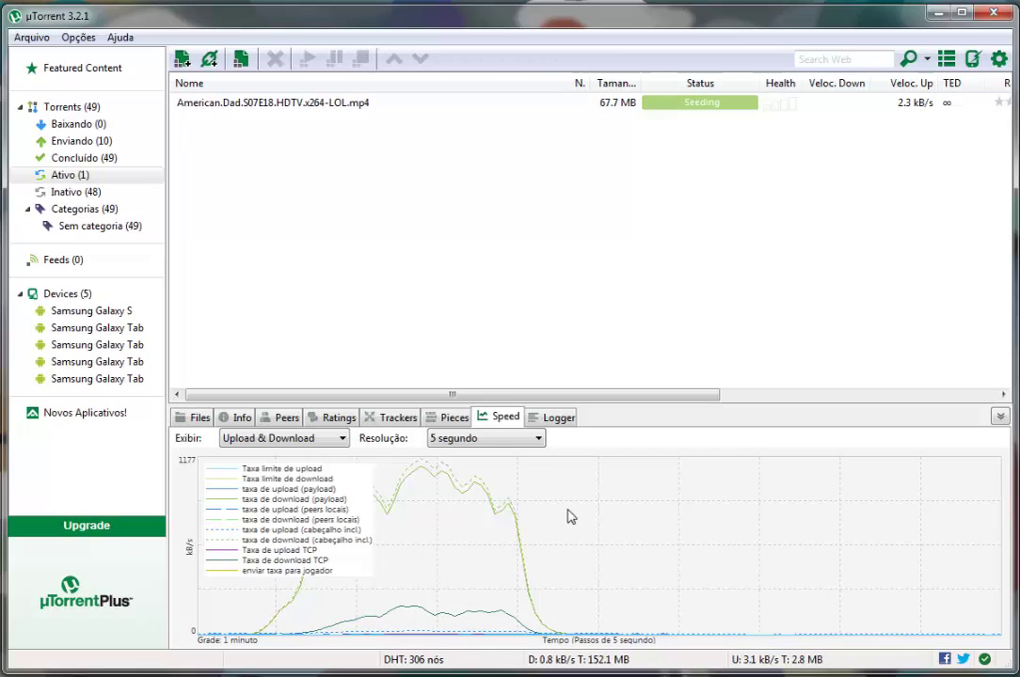
Show all torrents and look through the complete list, returning to its beginning
{"action": "left_click", "coordinate": [71, 108]}
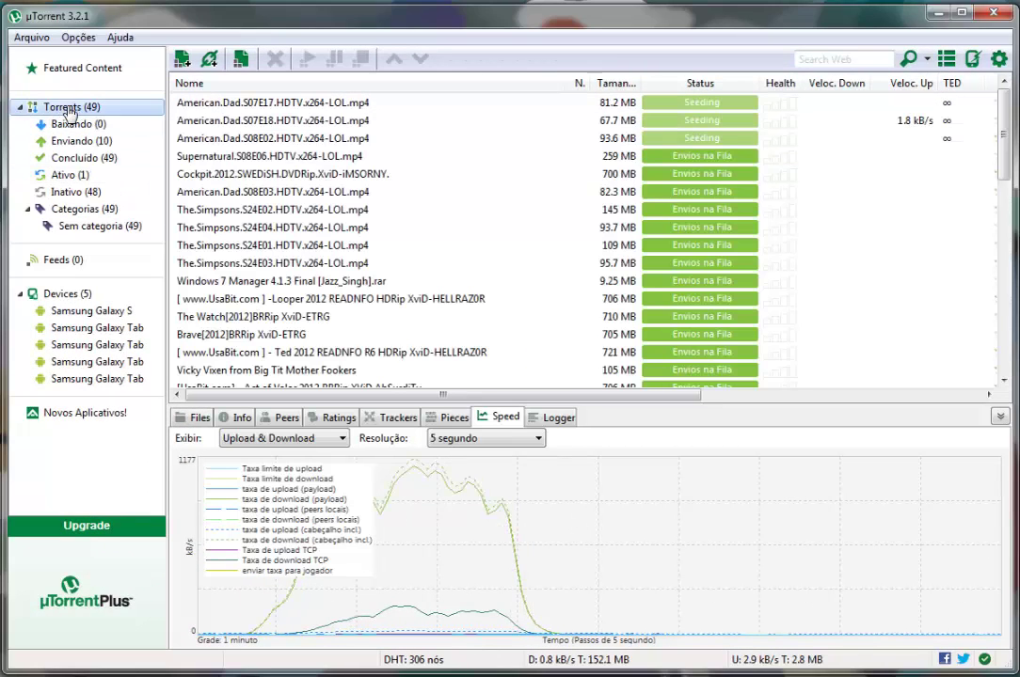
{"action": "scroll", "coordinate": [464, 173], "scroll_direction": "down", "scroll_amount": 5}
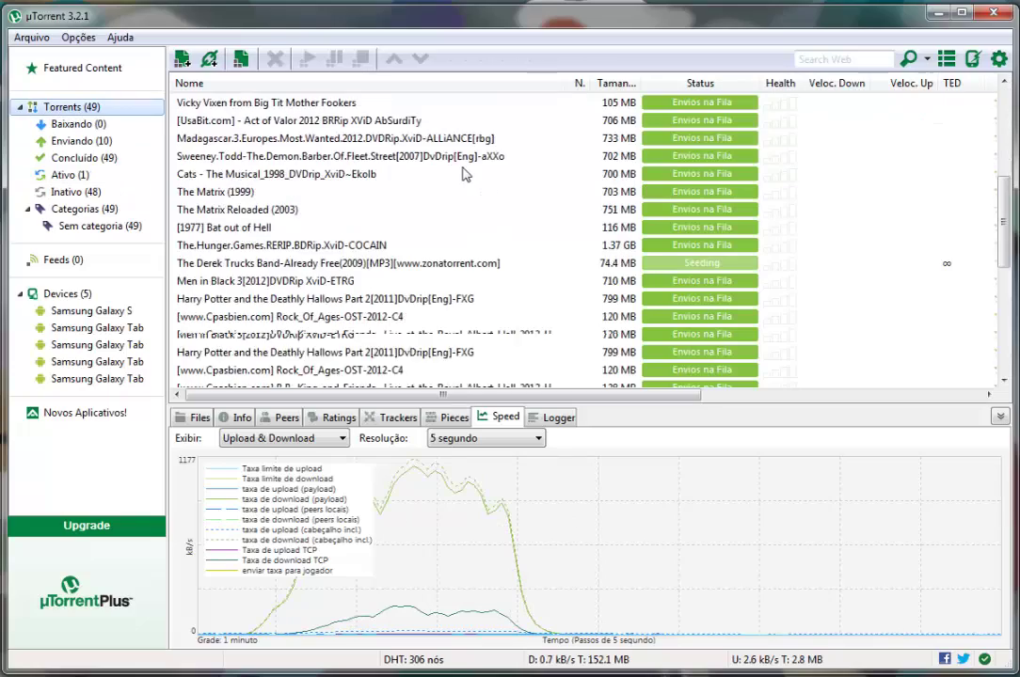
{"action": "scroll", "coordinate": [464, 173], "scroll_direction": "down", "scroll_amount": 6}
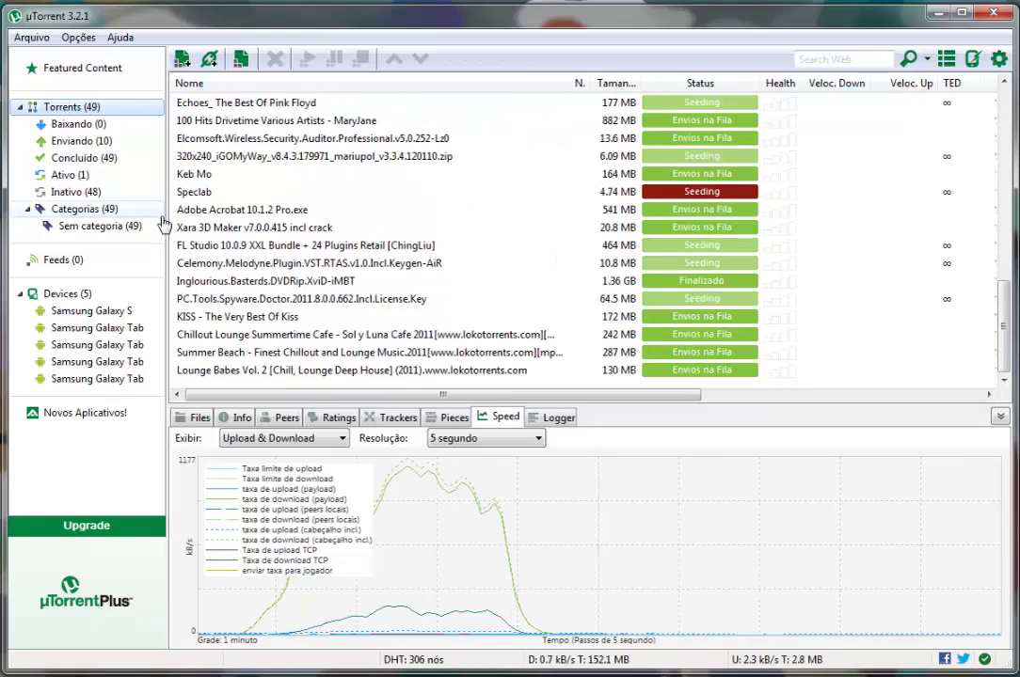
{"action": "scroll", "coordinate": [530, 172], "scroll_direction": "up", "scroll_amount": 10}
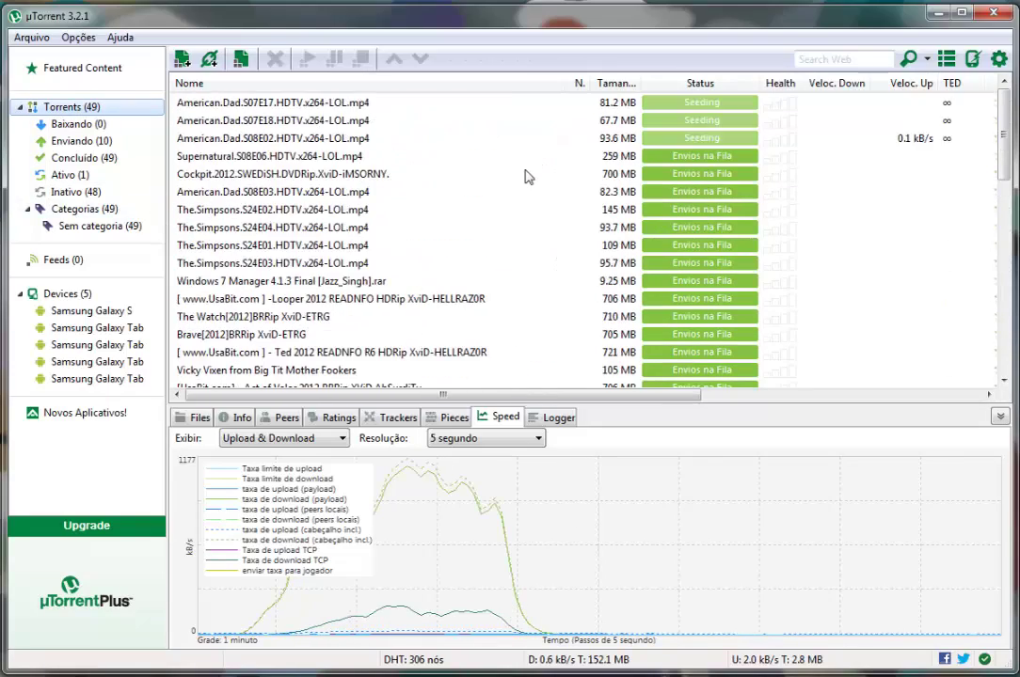
Review the names, sizes and statuses of all torrents from the first entry to the last
{"action": "scroll", "coordinate": [527, 175], "scroll_direction": "down", "scroll_amount": 11}
{"action": "scroll", "coordinate": [531, 171], "scroll_direction": "up", "scroll_amount": 6}
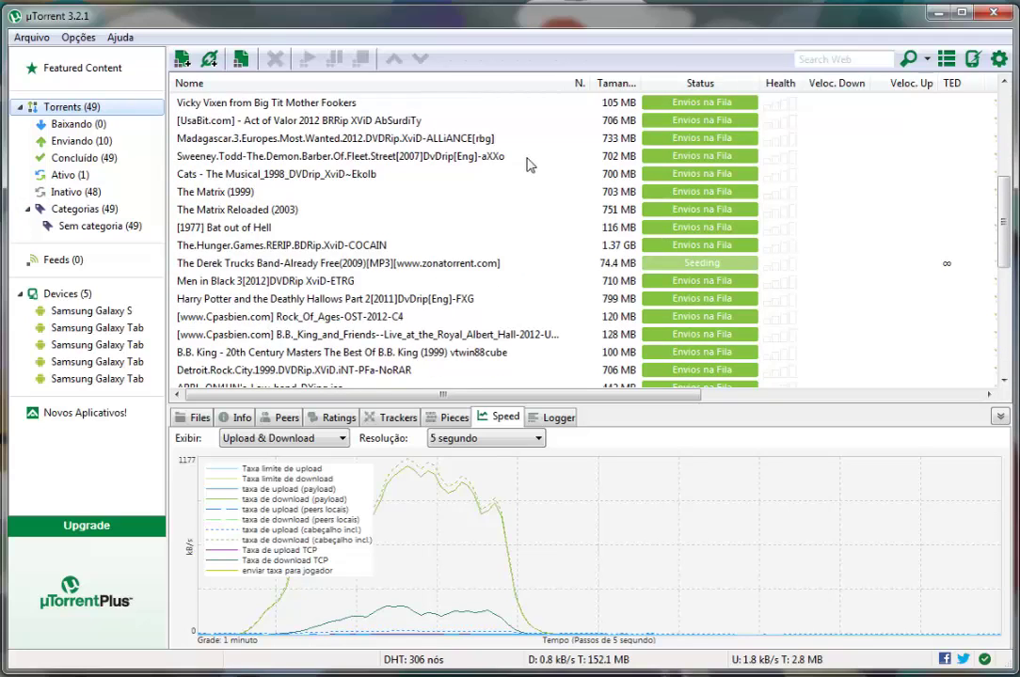
{"action": "scroll", "coordinate": [527, 165], "scroll_direction": "up", "scroll_amount": 5}
{"action": "scroll", "coordinate": [529, 163], "scroll_direction": "down", "scroll_amount": 10}
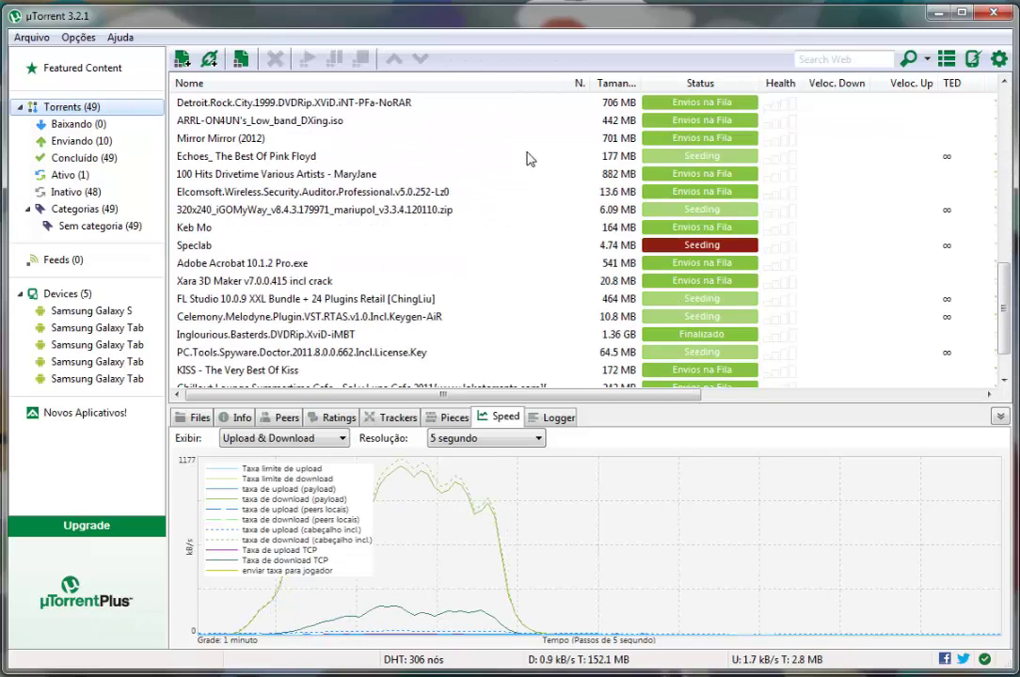
{"action": "scroll", "coordinate": [528, 159], "scroll_direction": "down", "scroll_amount": 1}
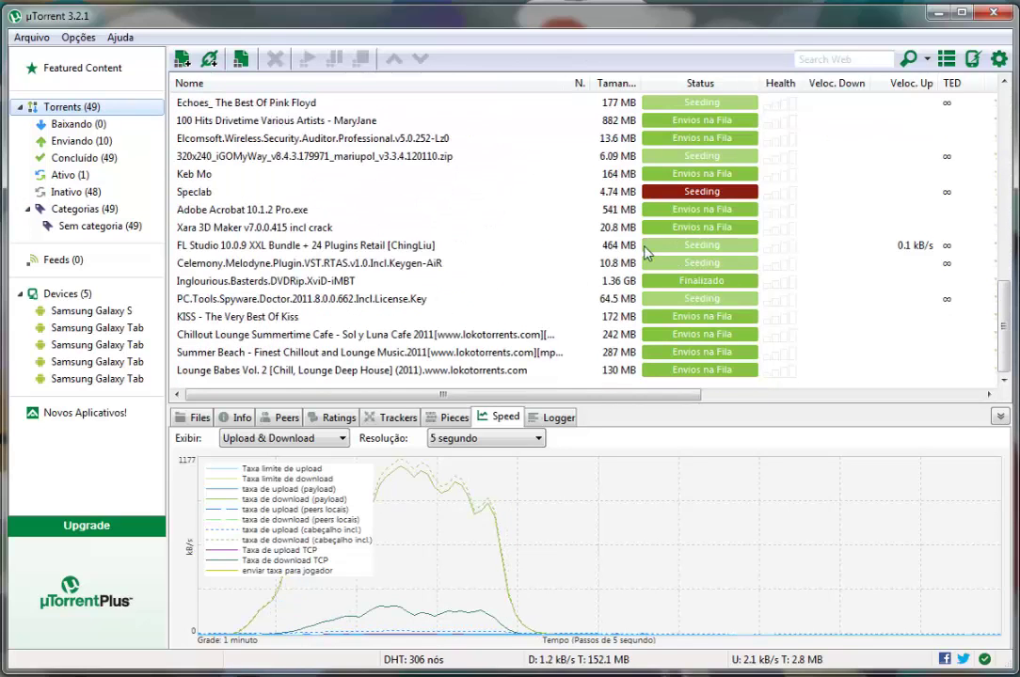
{"action": "scroll", "coordinate": [549, 240], "scroll_direction": "up", "scroll_amount": 11}
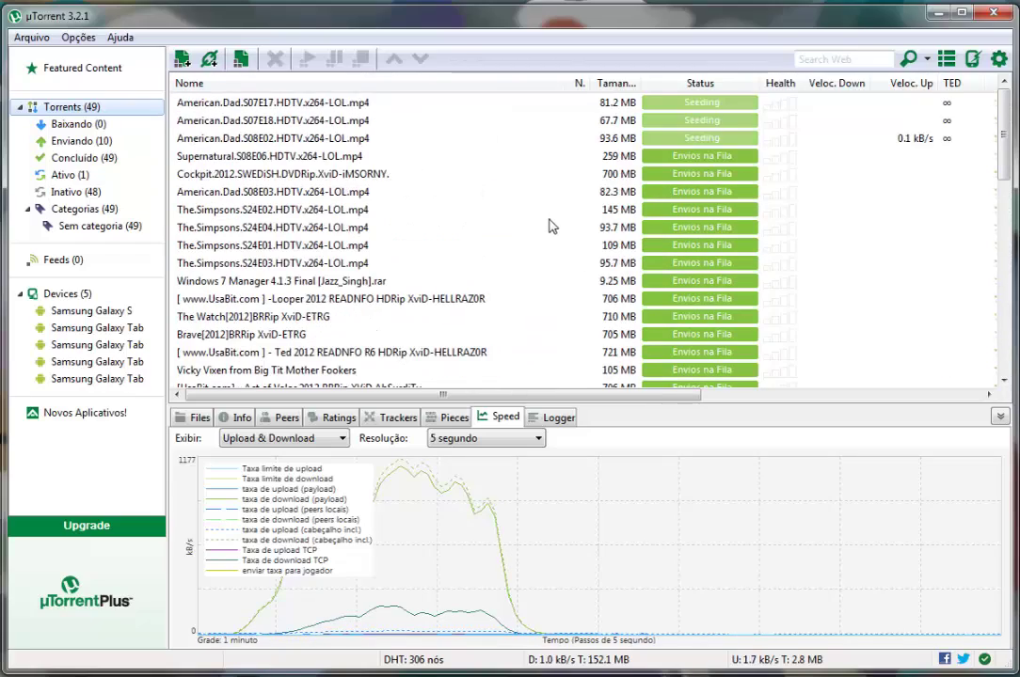
{"action": "scroll", "coordinate": [551, 225], "scroll_direction": "down", "scroll_amount": 11}
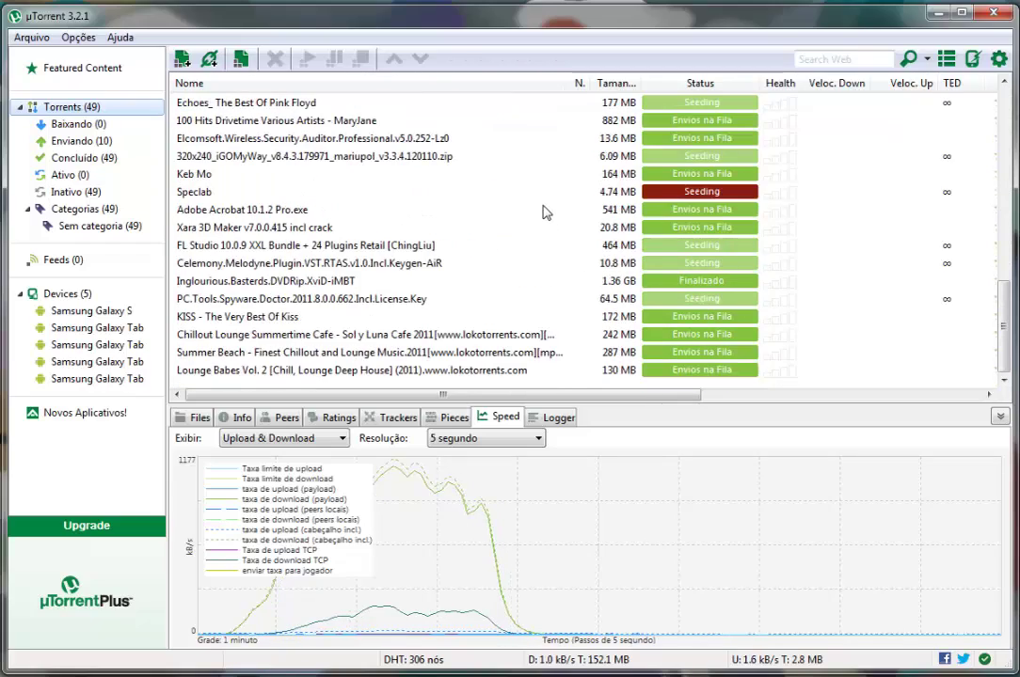
{"action": "scroll", "coordinate": [543, 212], "scroll_direction": "up", "scroll_amount": 11}
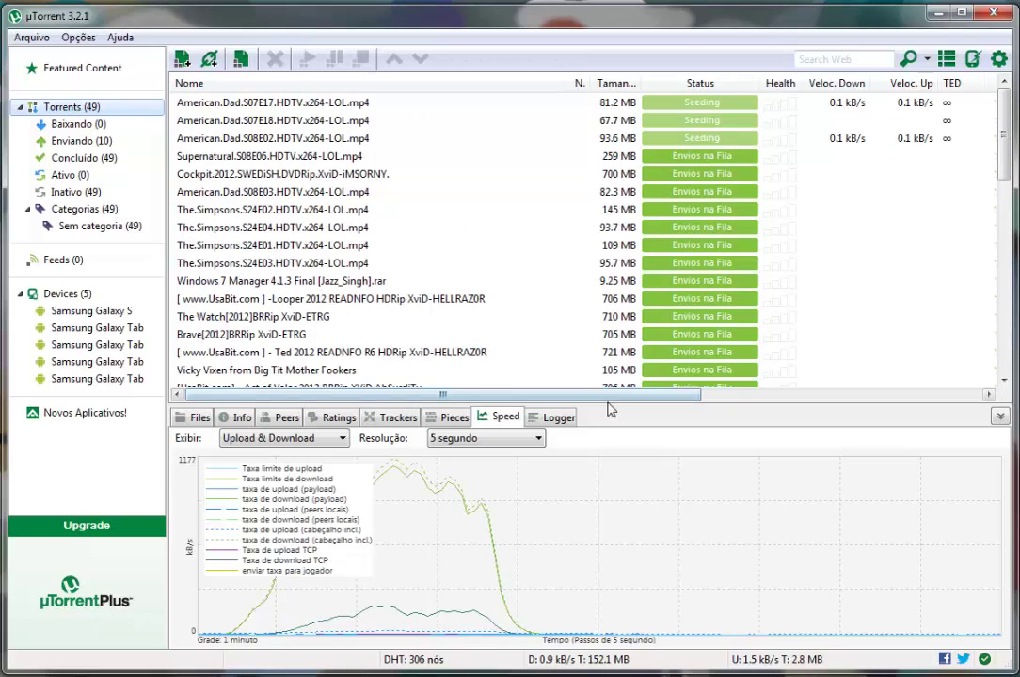
Examine the Rating and Playback columns of the torrents down to the end of the list
{"action": "left_click_drag", "start_coordinate": [610, 395], "coordinate": [716, 378]}
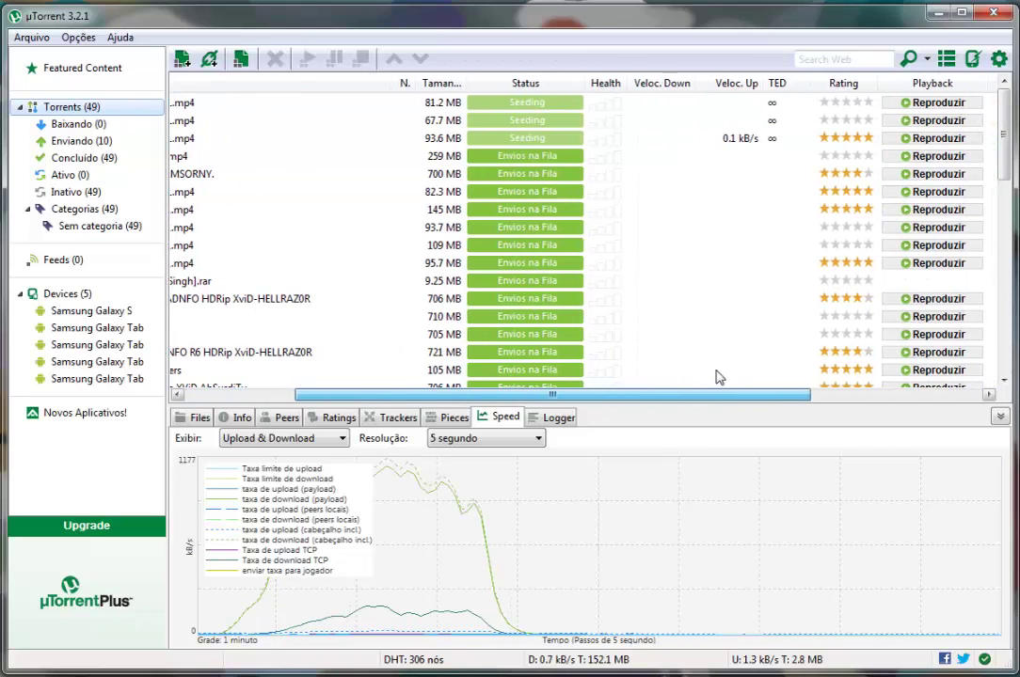
{"action": "scroll", "coordinate": [693, 250], "scroll_direction": "down", "scroll_amount": 8}
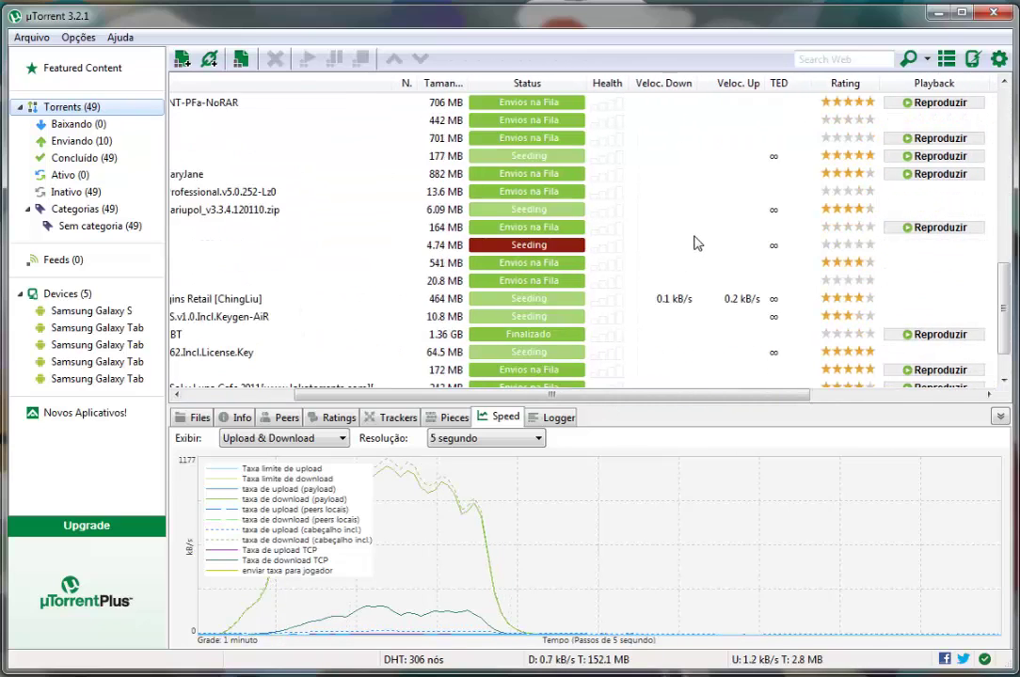
{"action": "scroll", "coordinate": [693, 246], "scroll_direction": "down", "scroll_amount": 1}
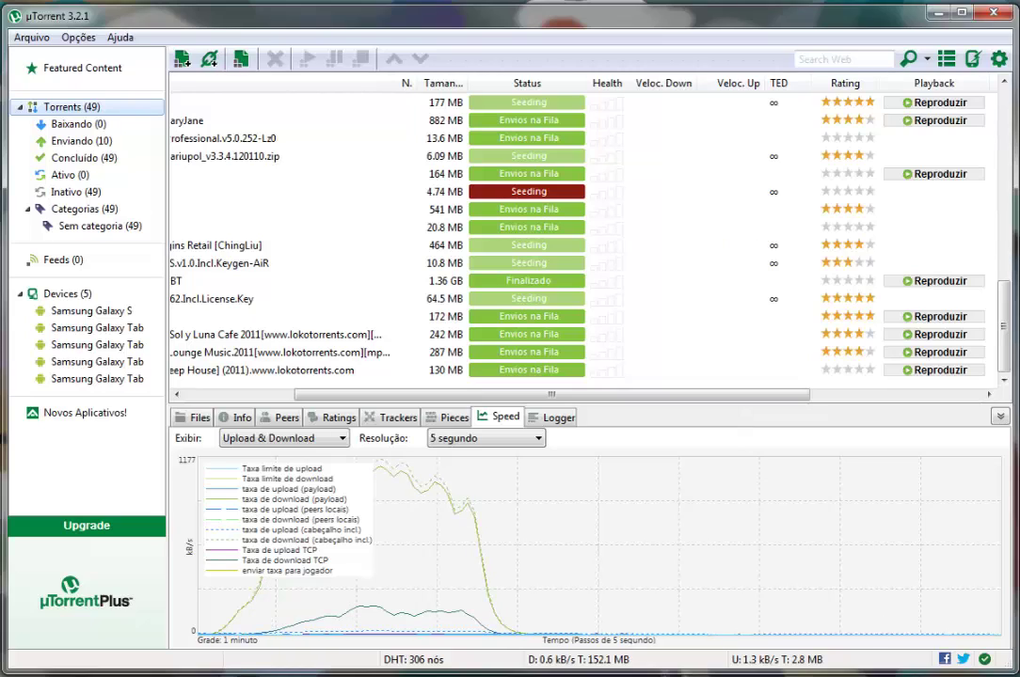